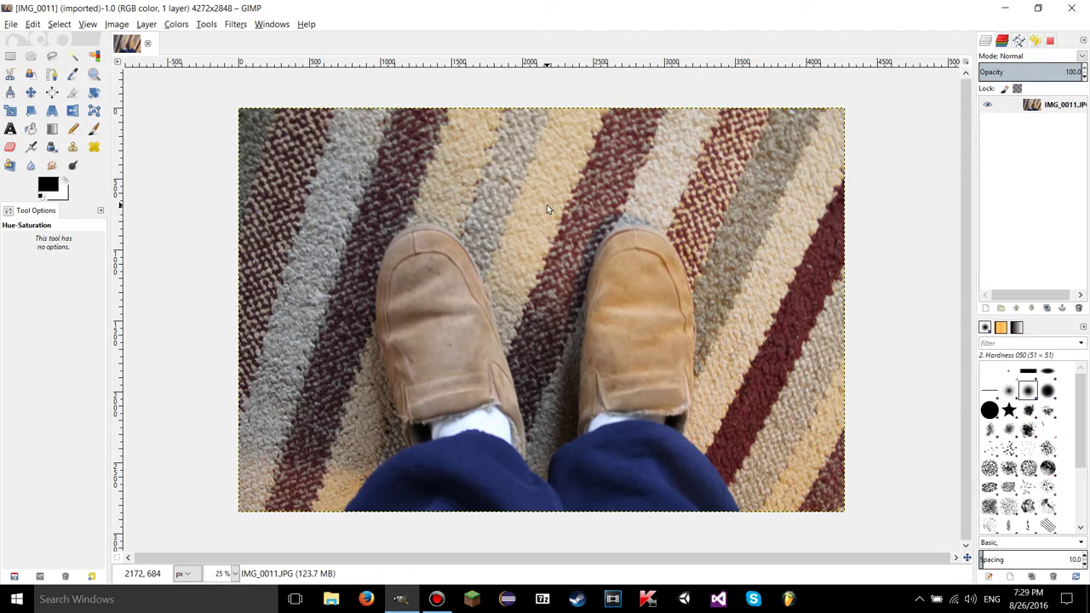
Bring up Colors > Hue-Saturation for IMG_0011.JPG and nudge the dialog slightly left
left_click(175, 23)
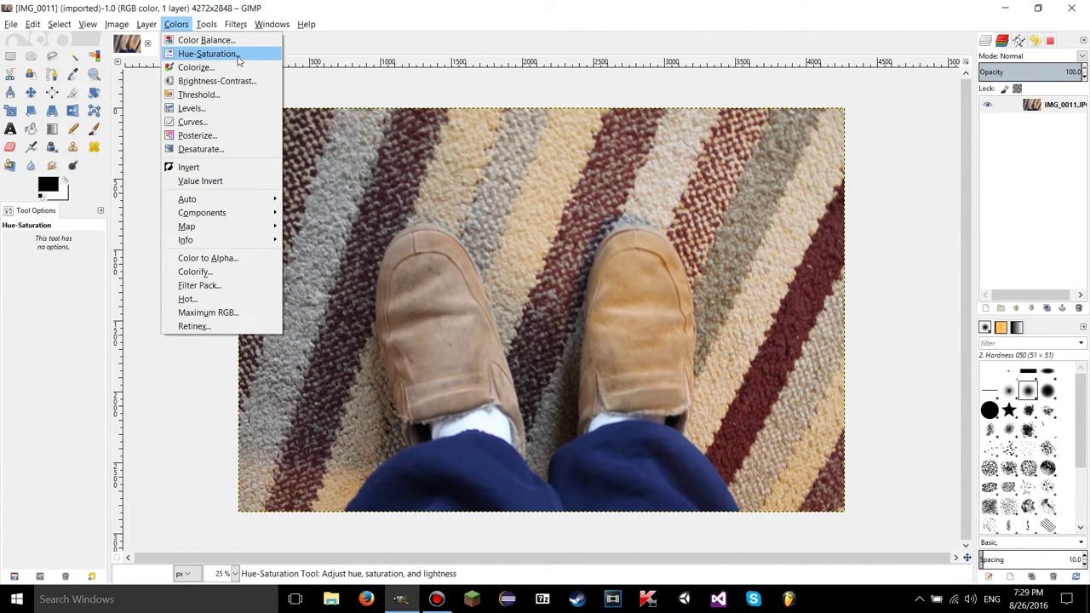
left_click(251, 58)
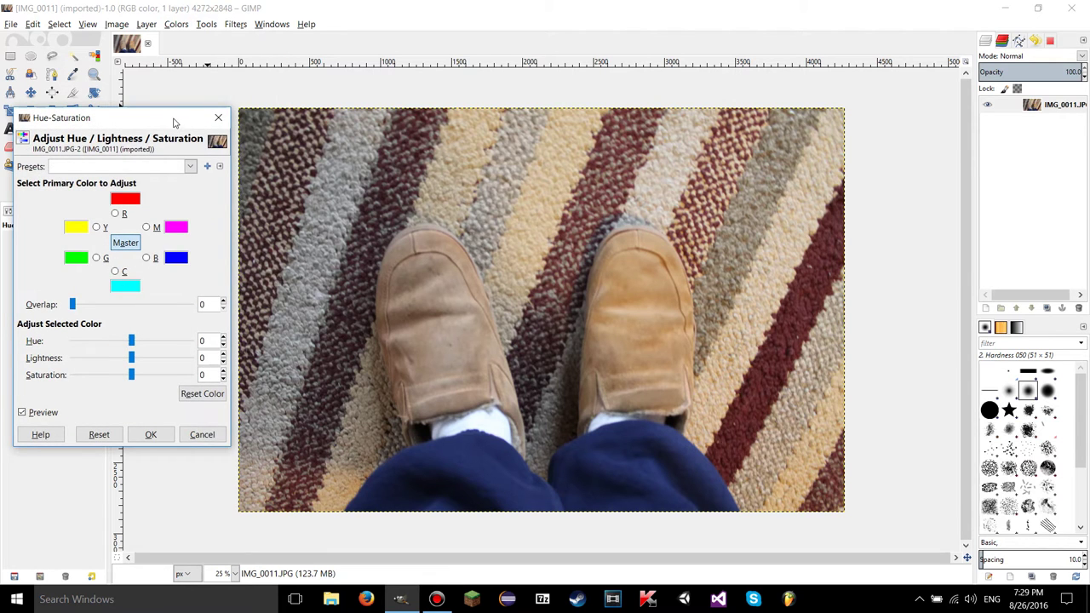
left_click_drag(175, 124, 121, 123)
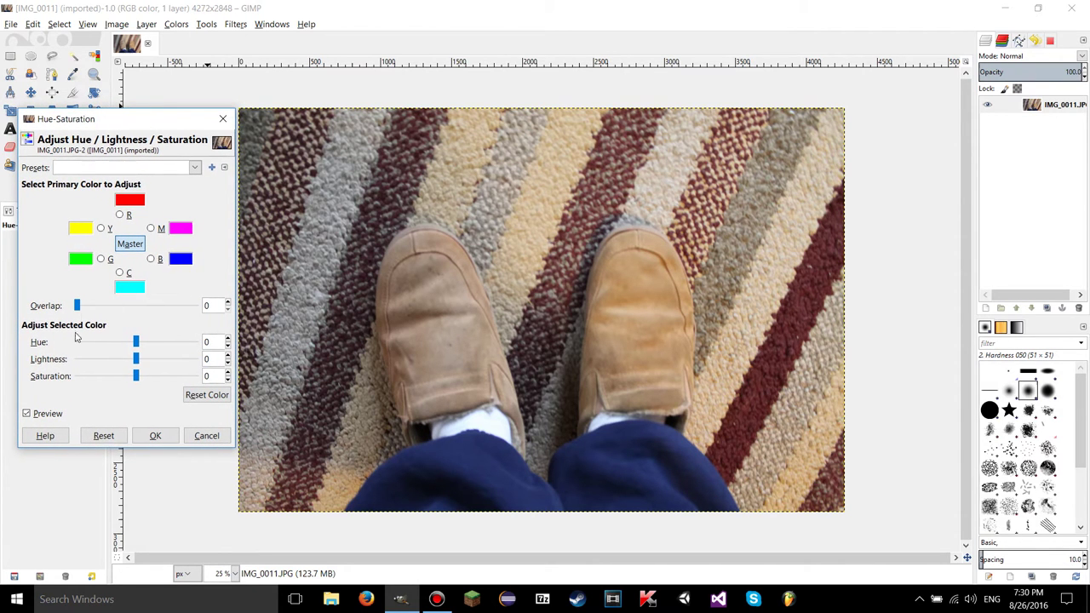
left_click_drag(137, 361, 176, 376)
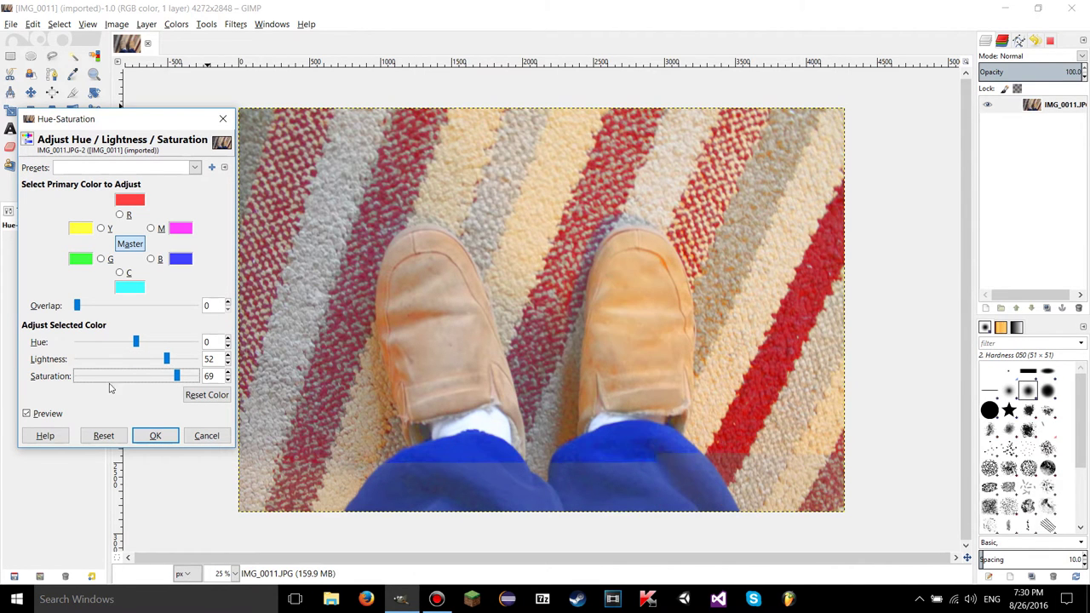
left_click(103, 437)
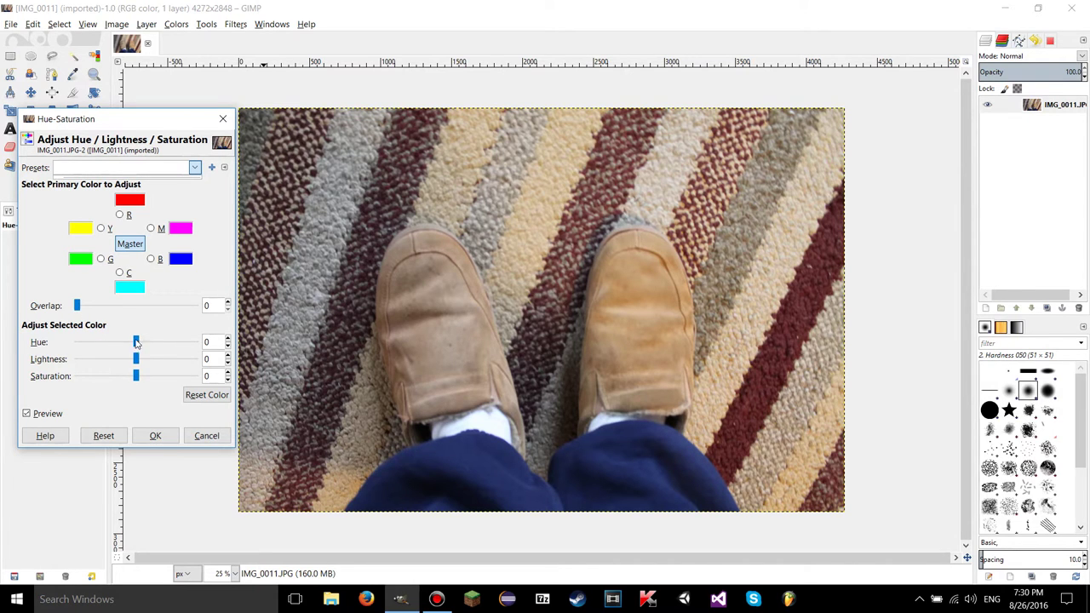
left_click(136, 342)
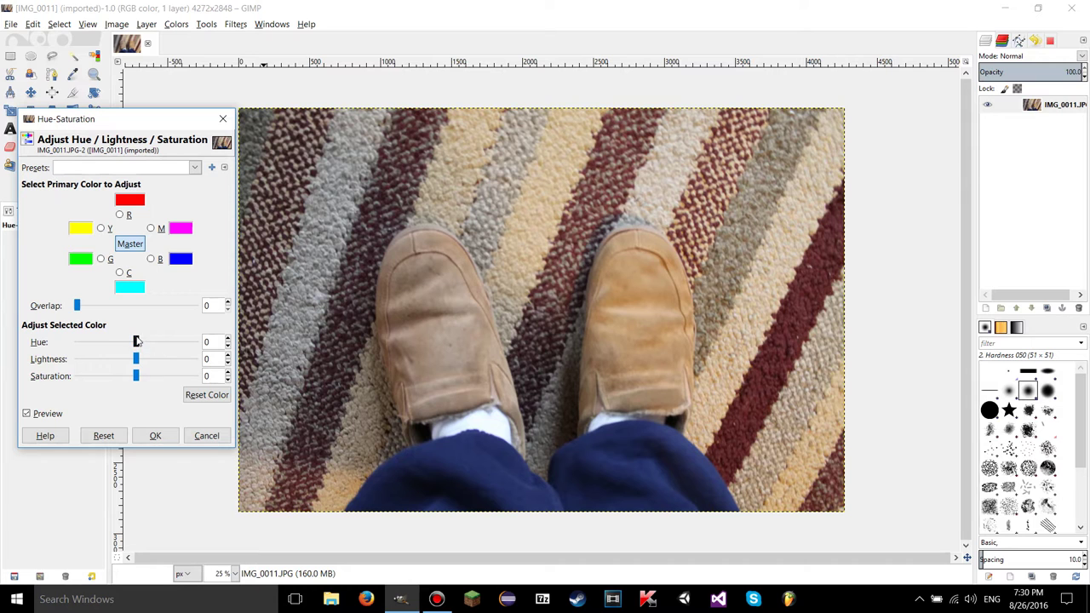
left_click_drag(136, 345, 198, 343)
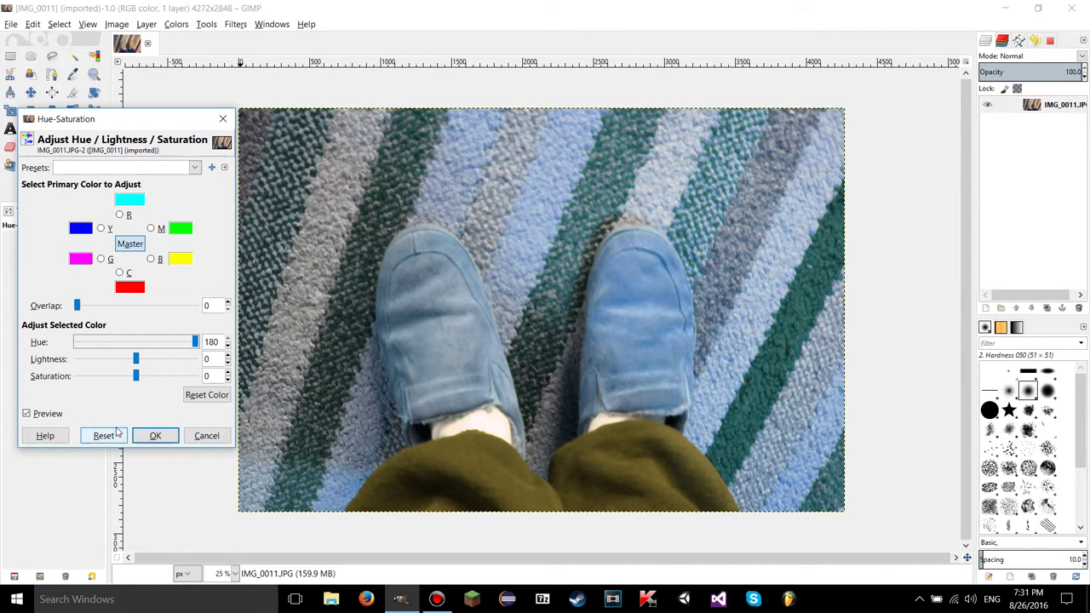
Reset the hue and drag the Master Hue slider up to 60, turning shoes and carpet green
left_click(103, 436)
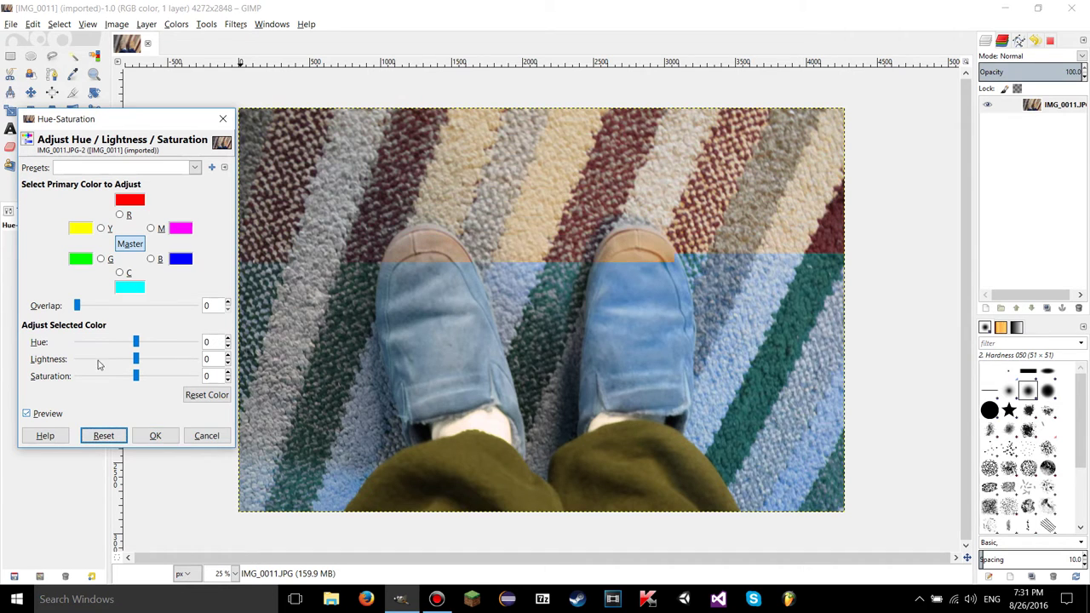
left_click(135, 343)
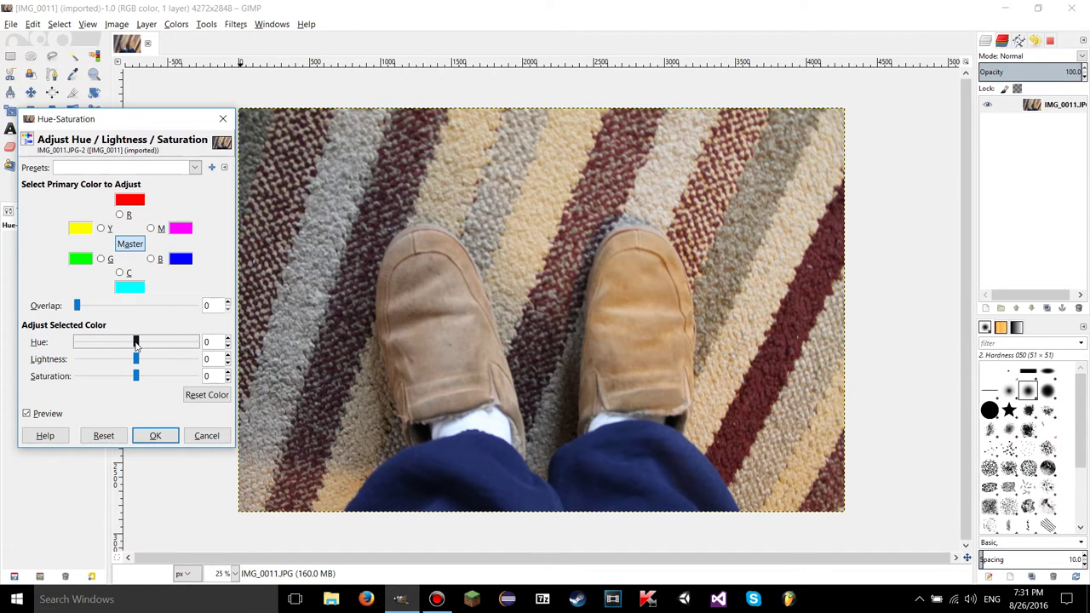
left_click_drag(135, 343, 197, 350)
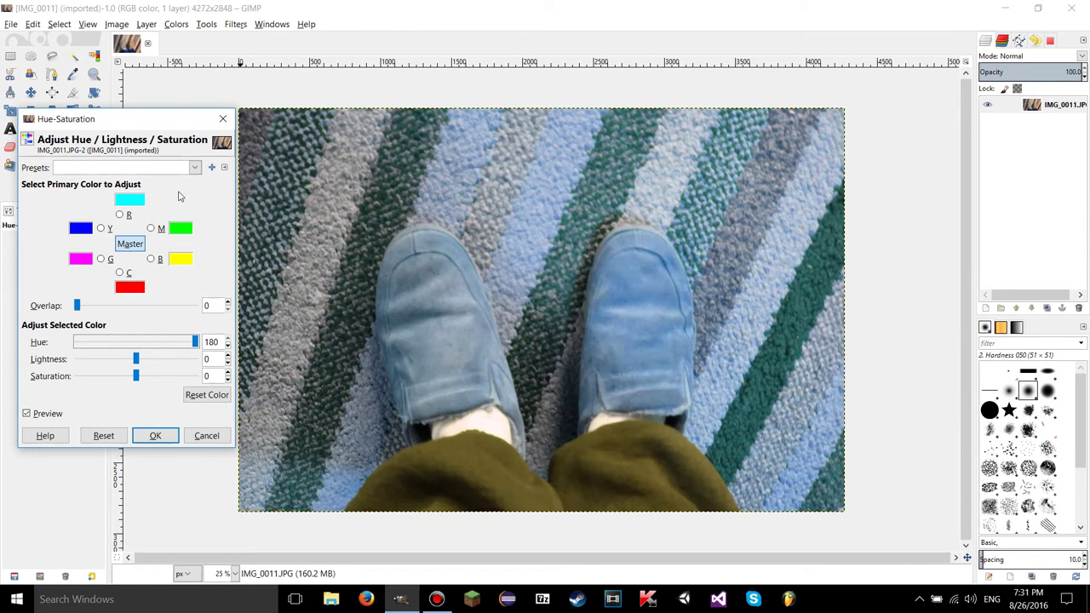
left_click(101, 436)
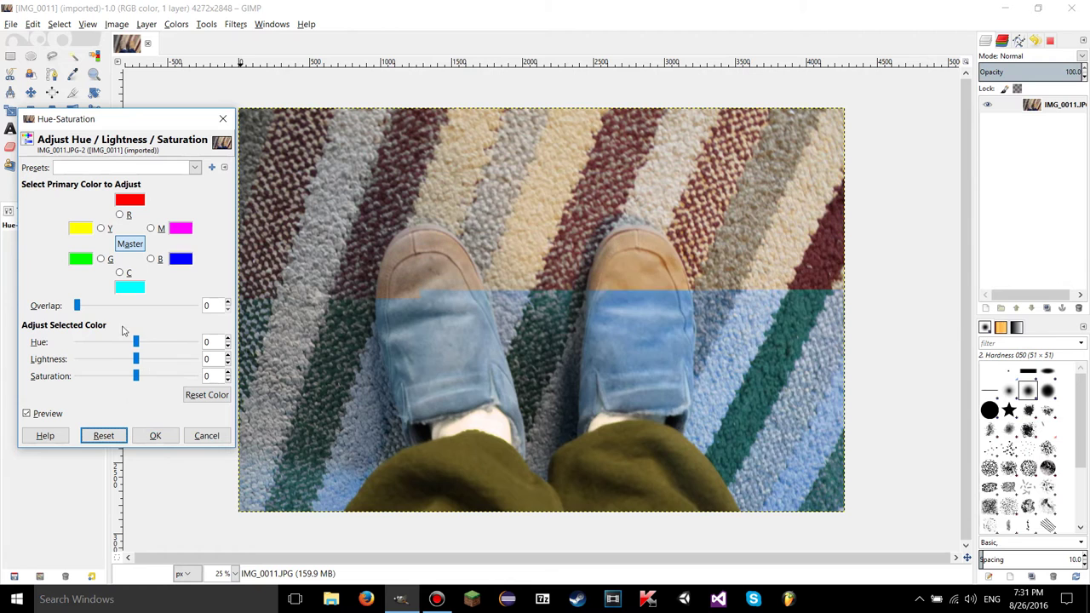
left_click_drag(137, 344, 232, 348)
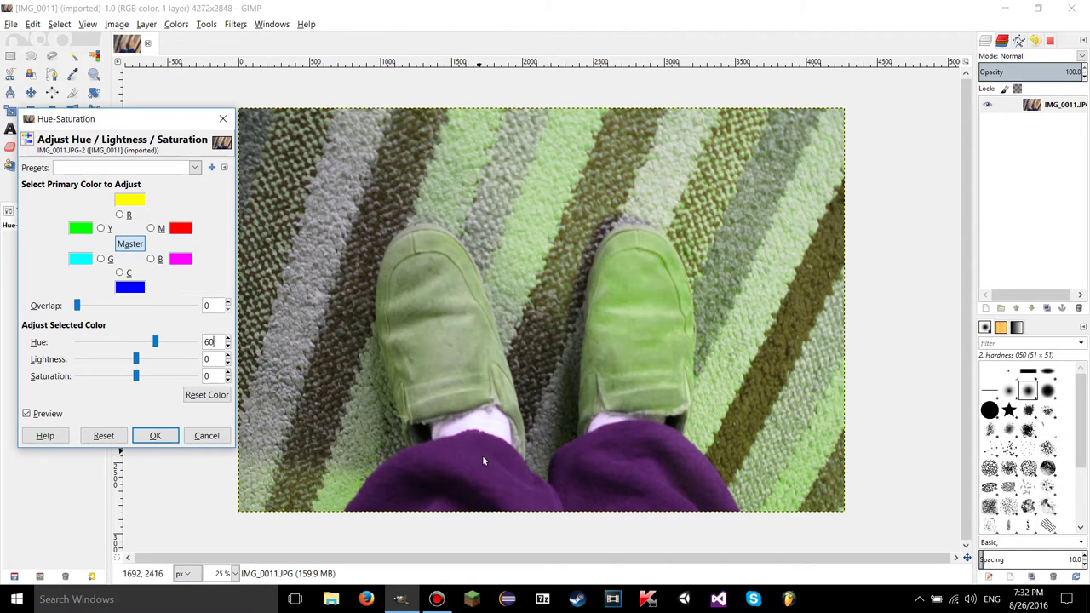
Toggle Preview to compare against the original, reset the 60 hue shift, and start a negative hue shift
left_click(26, 415)
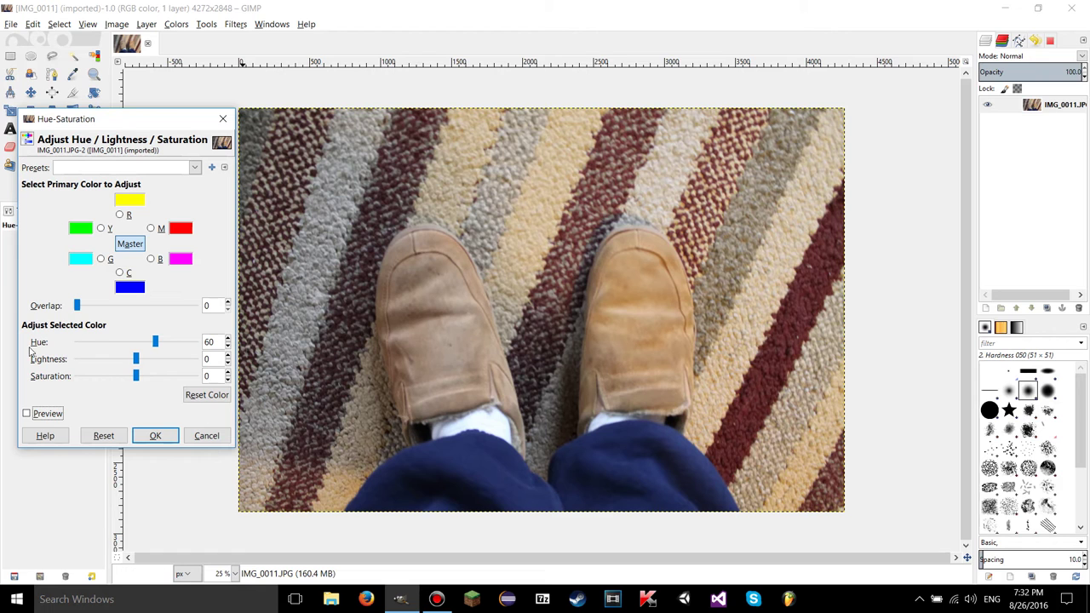
left_click(26, 413)
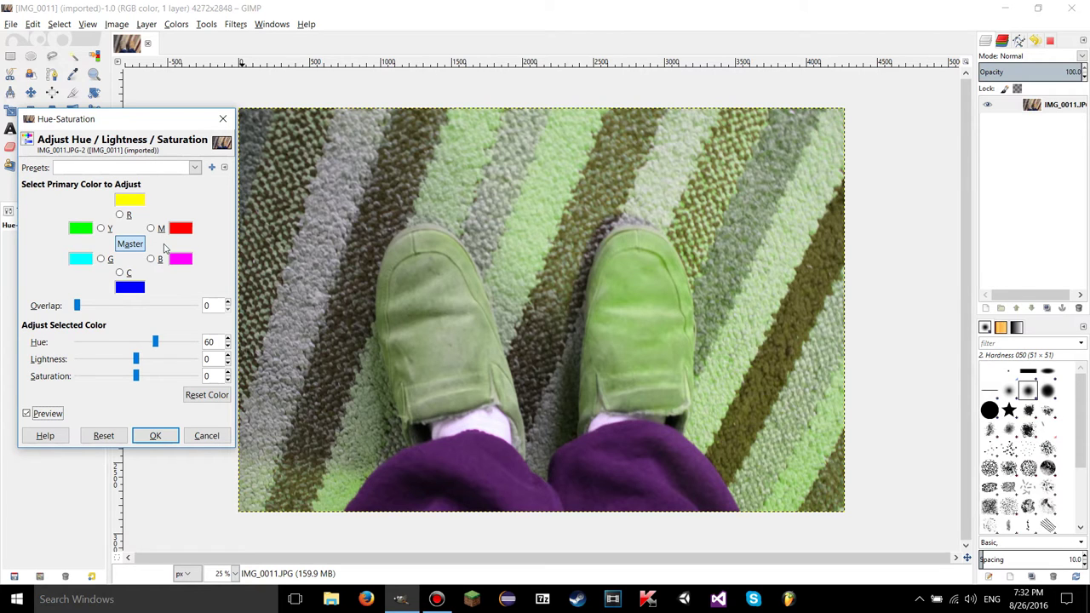
left_click(124, 437)
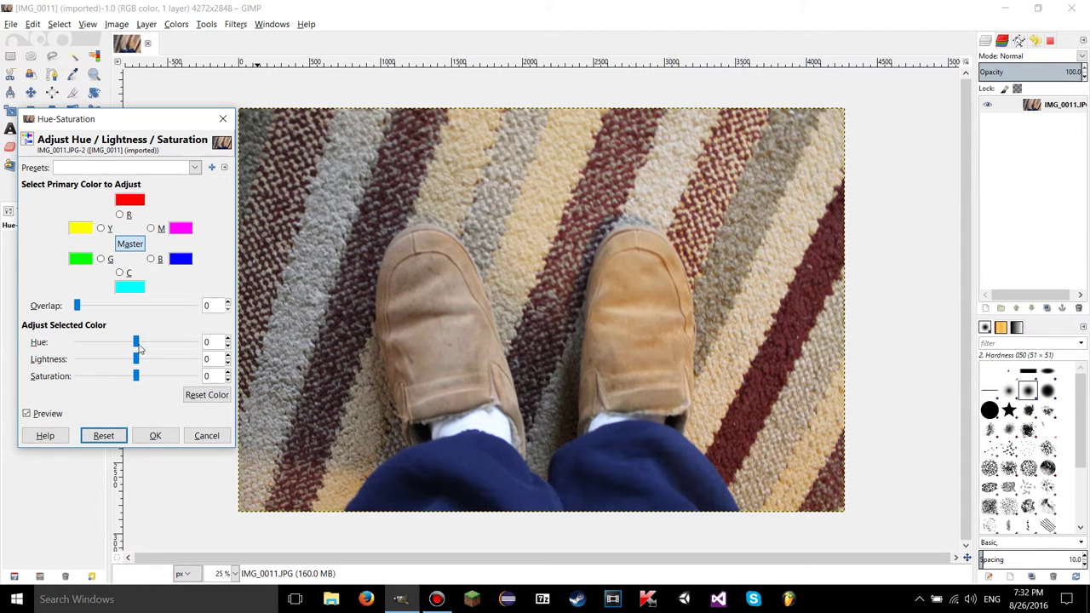
left_click_drag(135, 342, 116, 343)
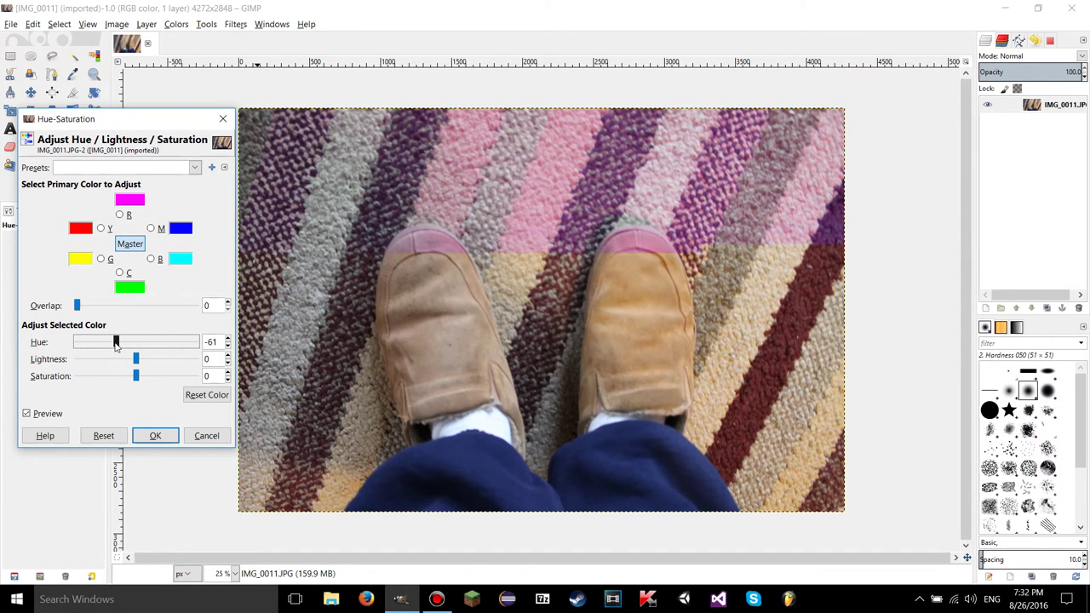
Set the Master hue to -60, briefly try -130, then reset and return it to about -60
left_click(229, 339)
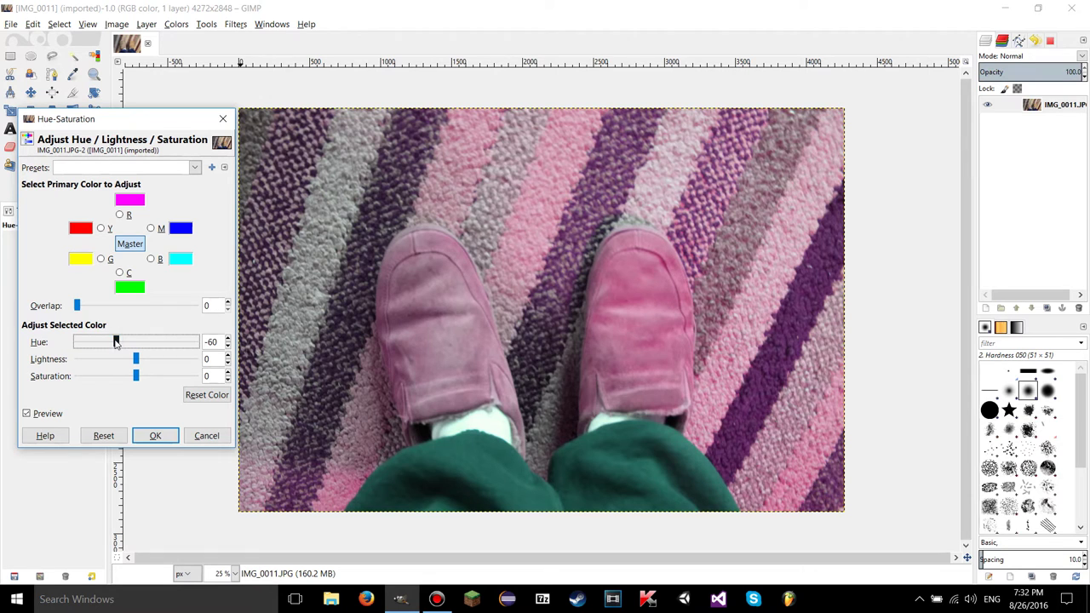
mouse_move(114, 341)
left_mouse_down()
mouse_move(93, 341)
mouse_move(106, 341)
left_mouse_up()
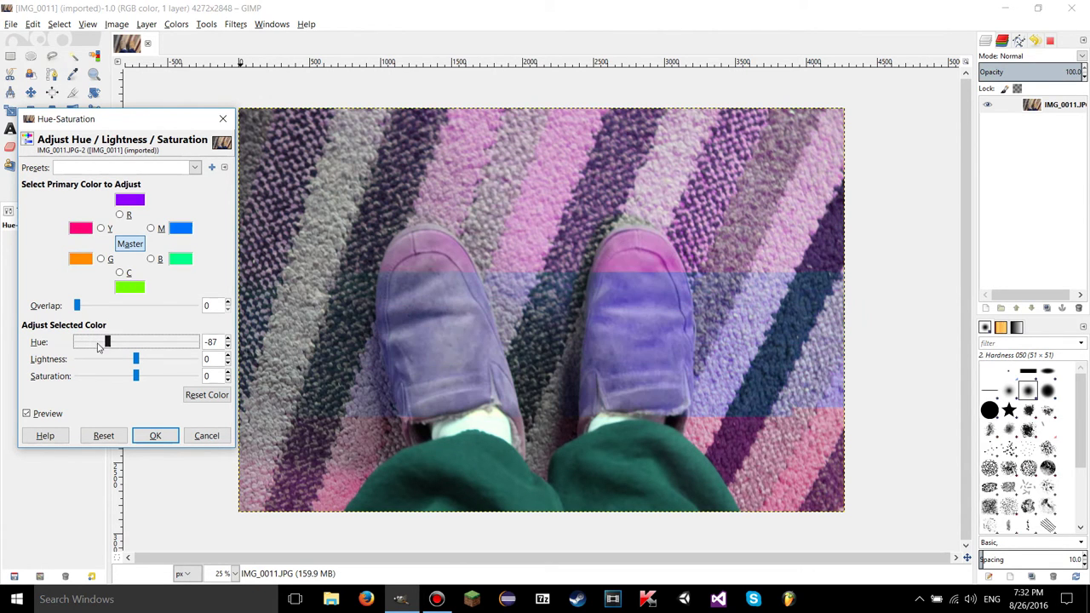
left_click(103, 436)
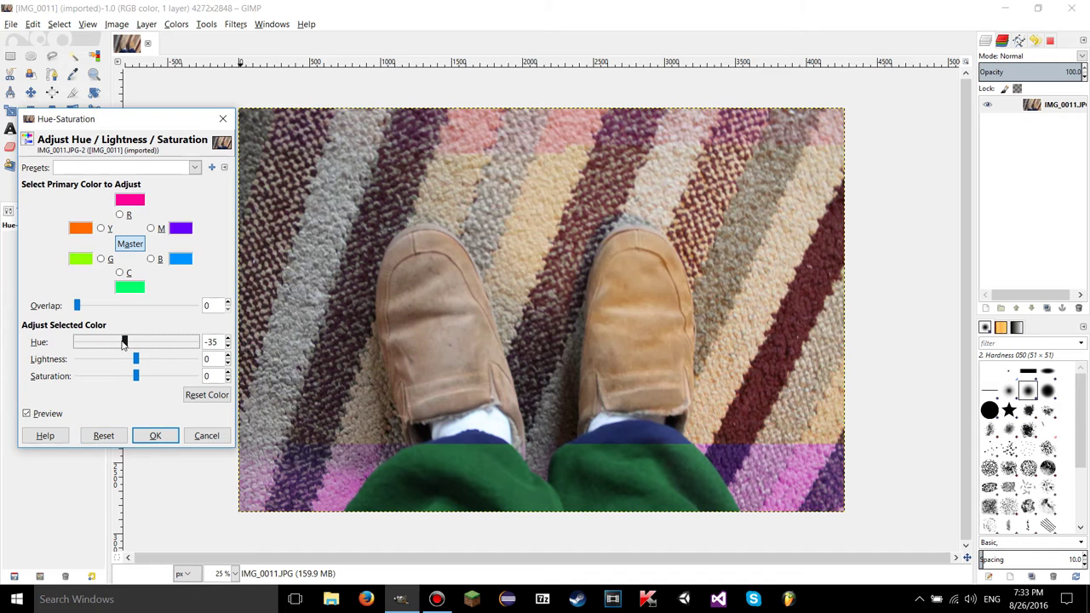
left_click_drag(124, 342, 116, 342)
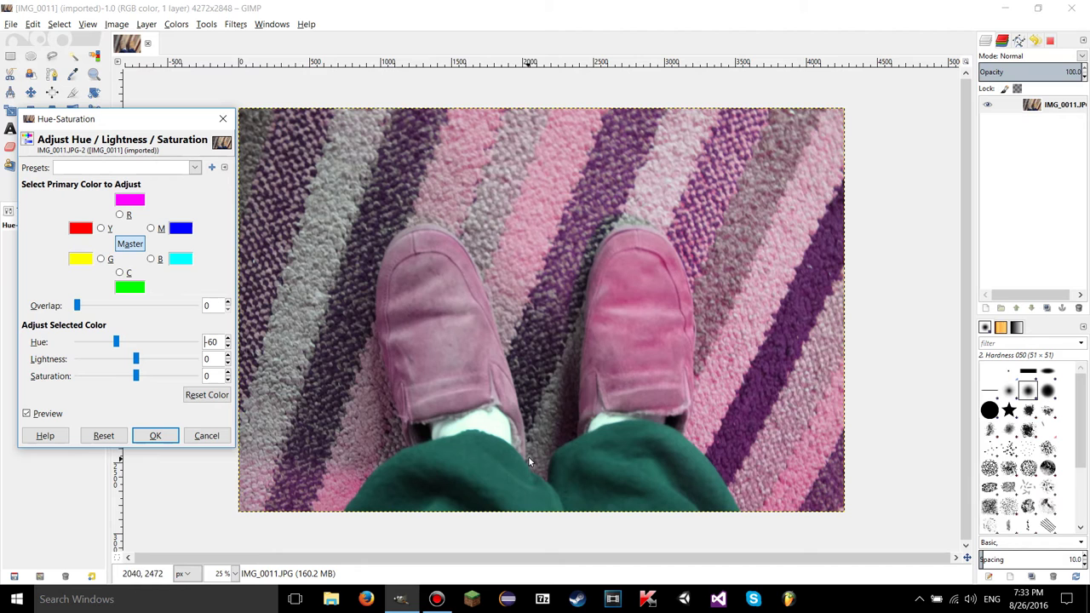
Reset the -60 hue, briefly try -85, reset again and shift the dialog slightly left
left_click(103, 436)
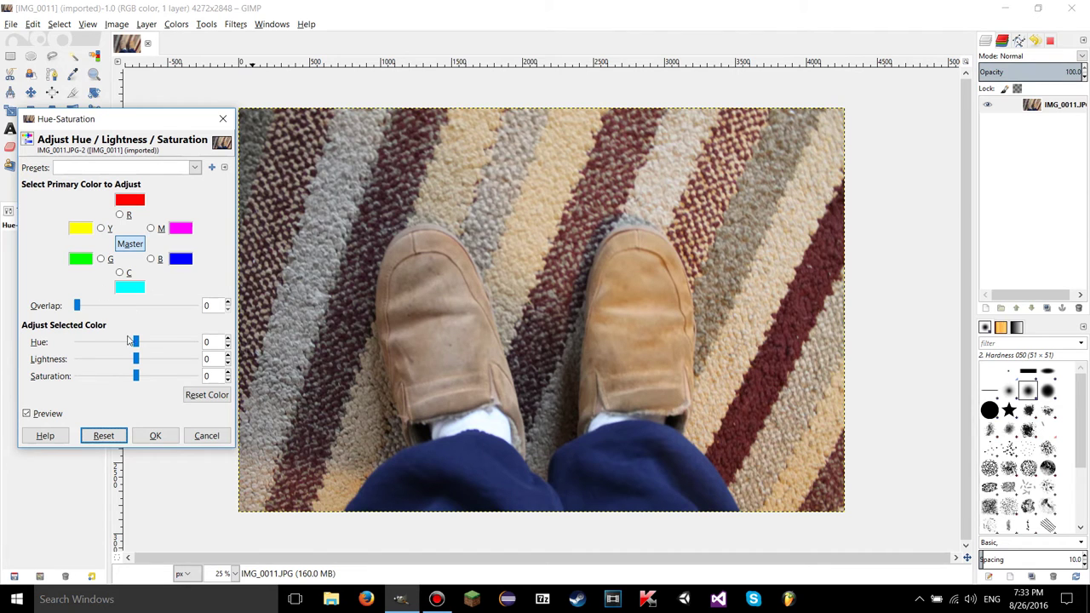
left_click_drag(134, 341, 178, 342)
left_click(103, 436)
left_click_drag(139, 121, 134, 120)
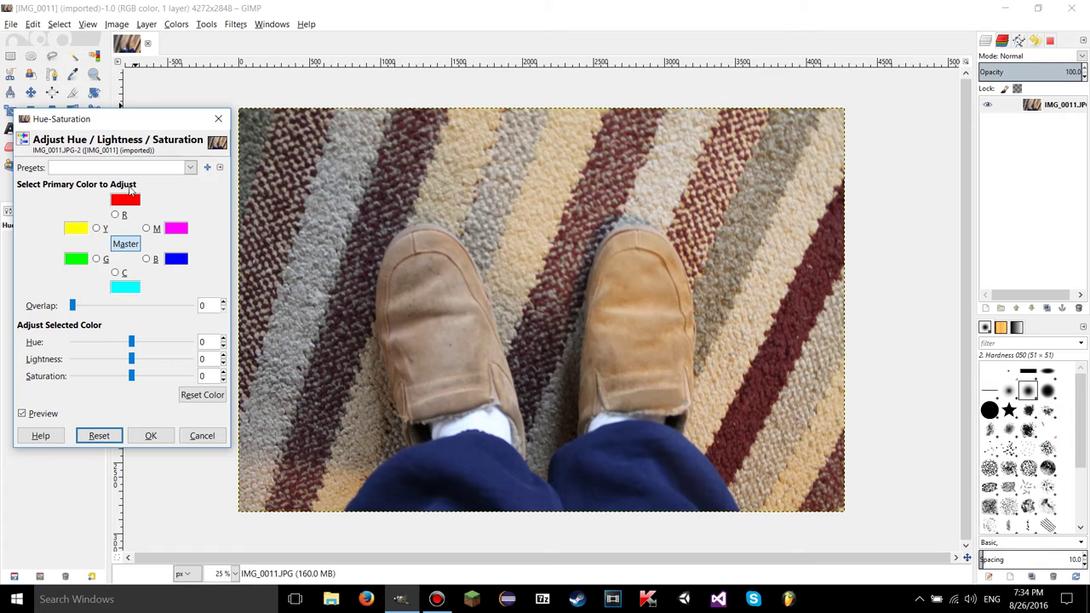
Select Blue, set its hue to 140 and saturation to 36, then reset the blue adjustments
left_click(119, 245)
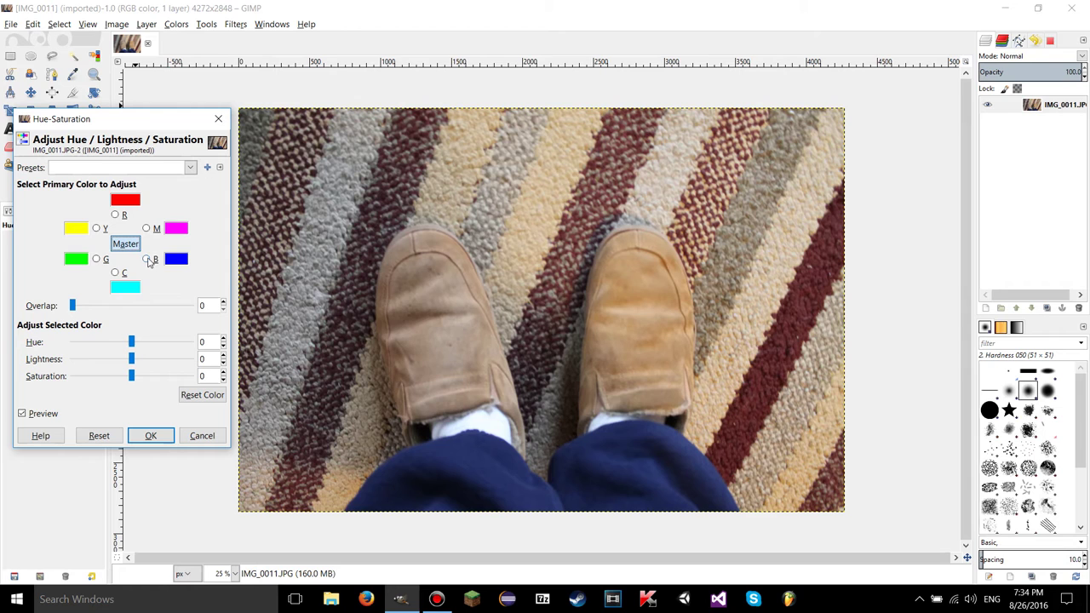
left_click(147, 260)
left_click_drag(130, 344, 132, 345)
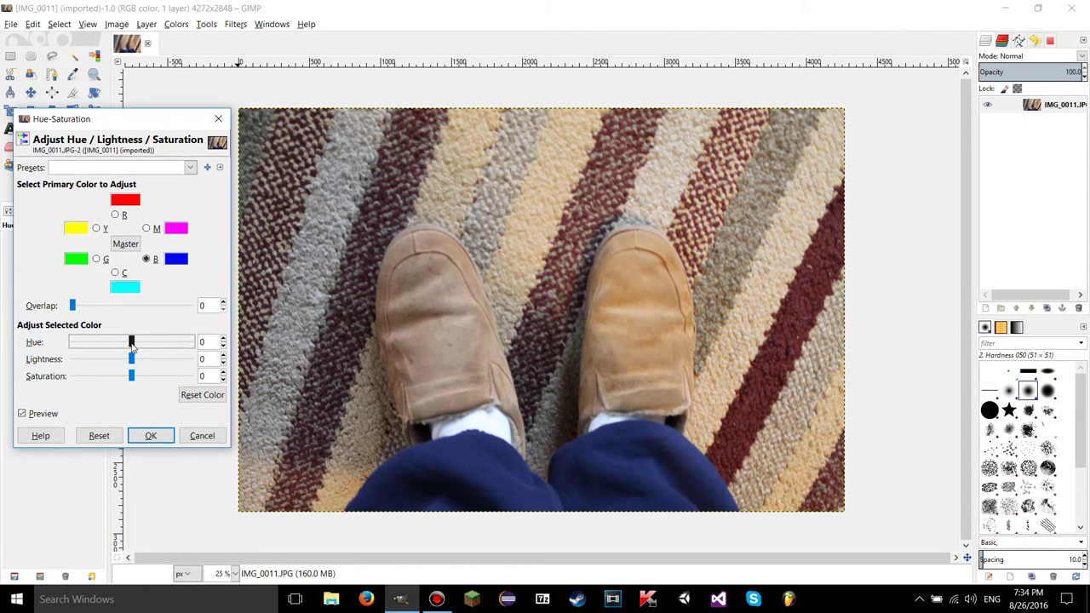
left_click_drag(132, 343, 164, 344)
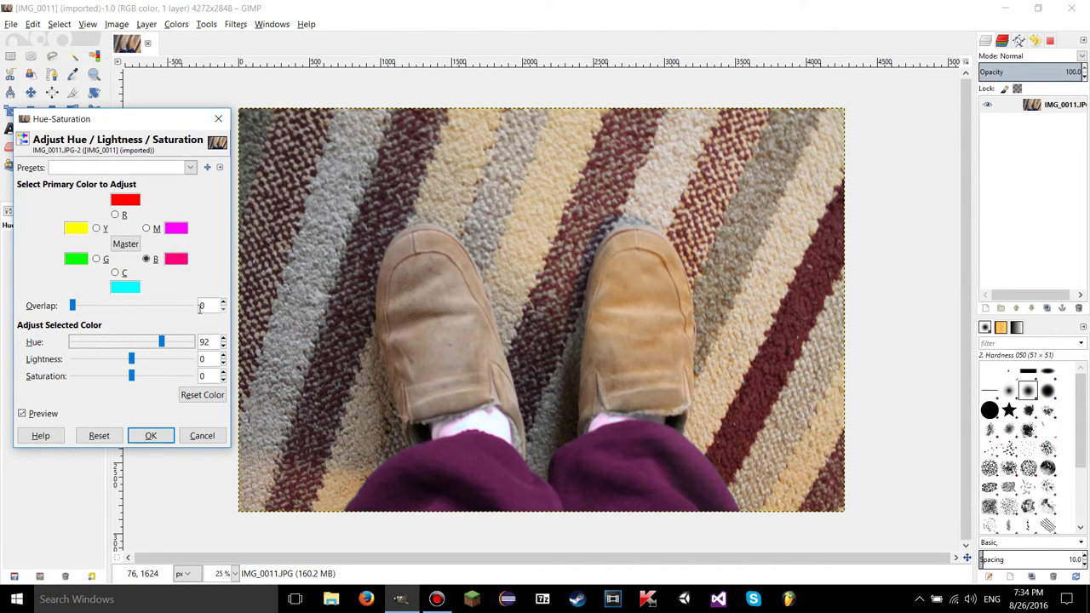
left_click_drag(164, 342, 115, 358)
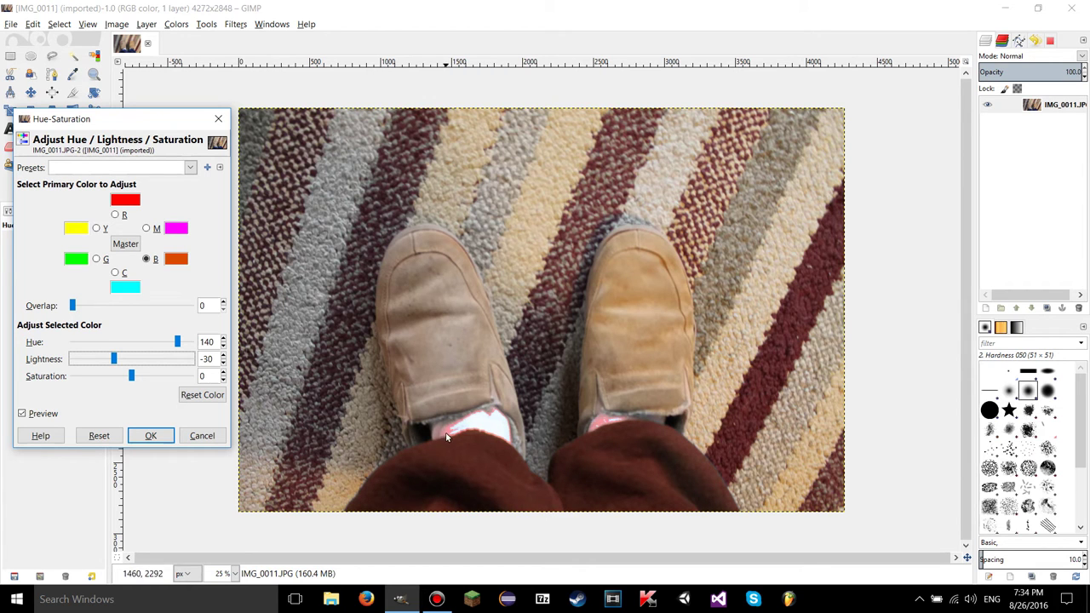
left_click_drag(132, 377, 154, 383)
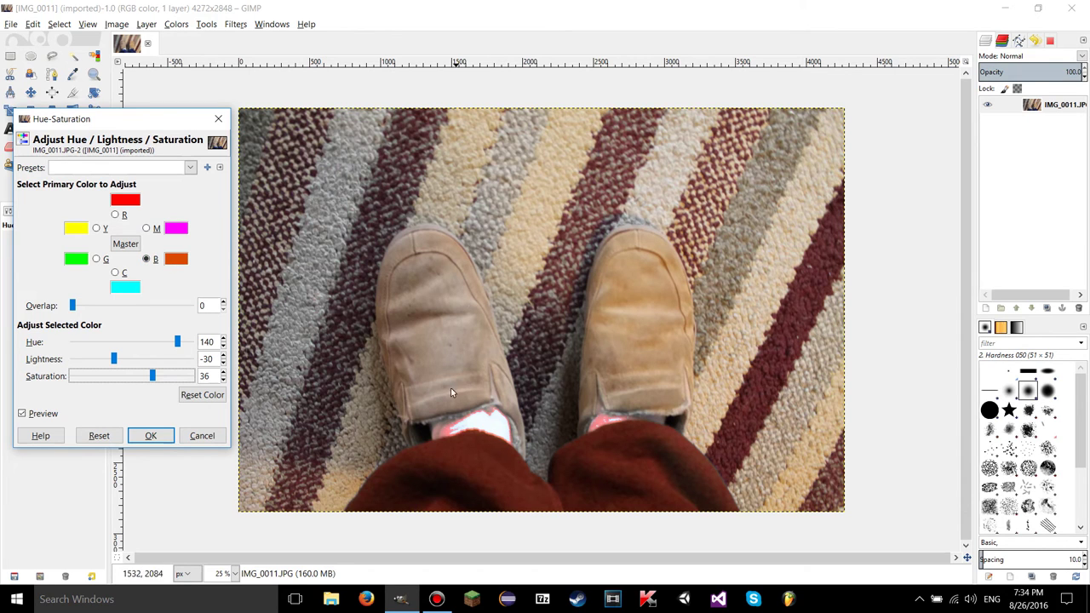
left_click(119, 436)
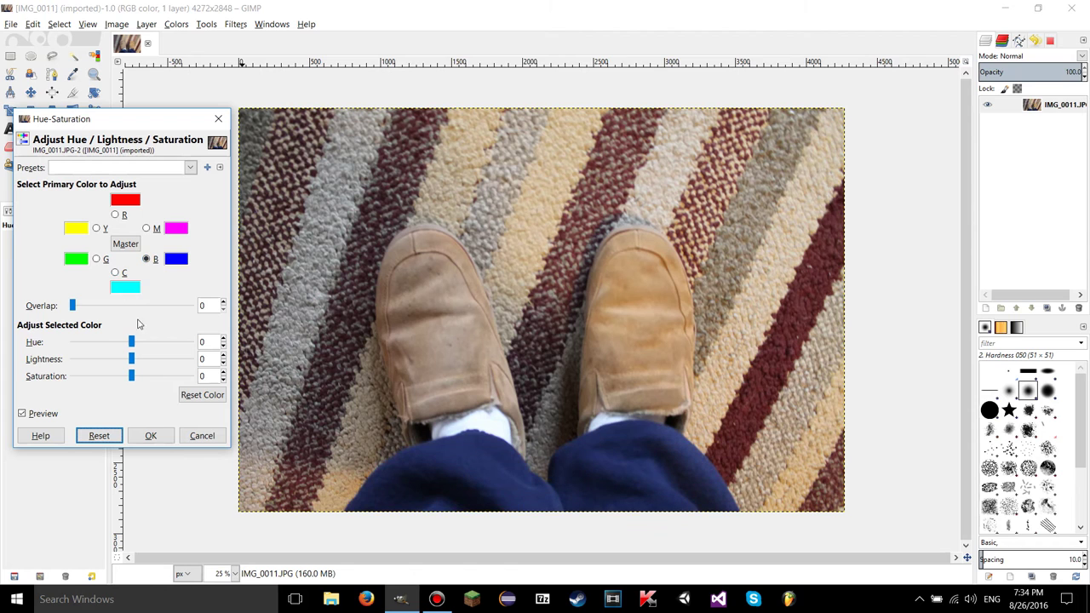
Try Red at full lightness and zero saturation, and Blue at full lightness, then undo
left_click(116, 273)
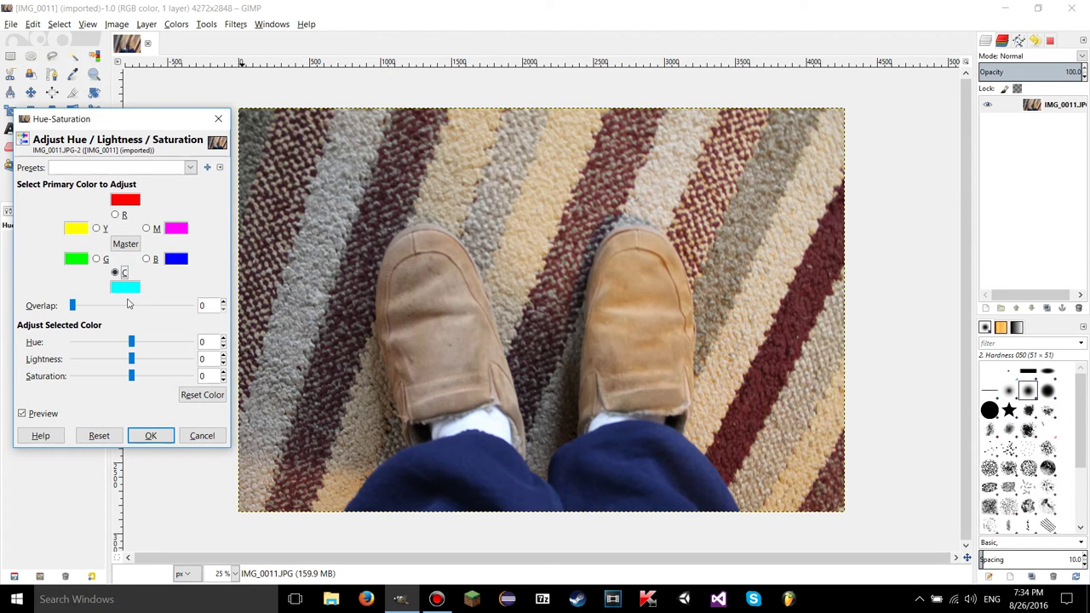
left_click(122, 216)
left_click_drag(131, 359, 211, 358)
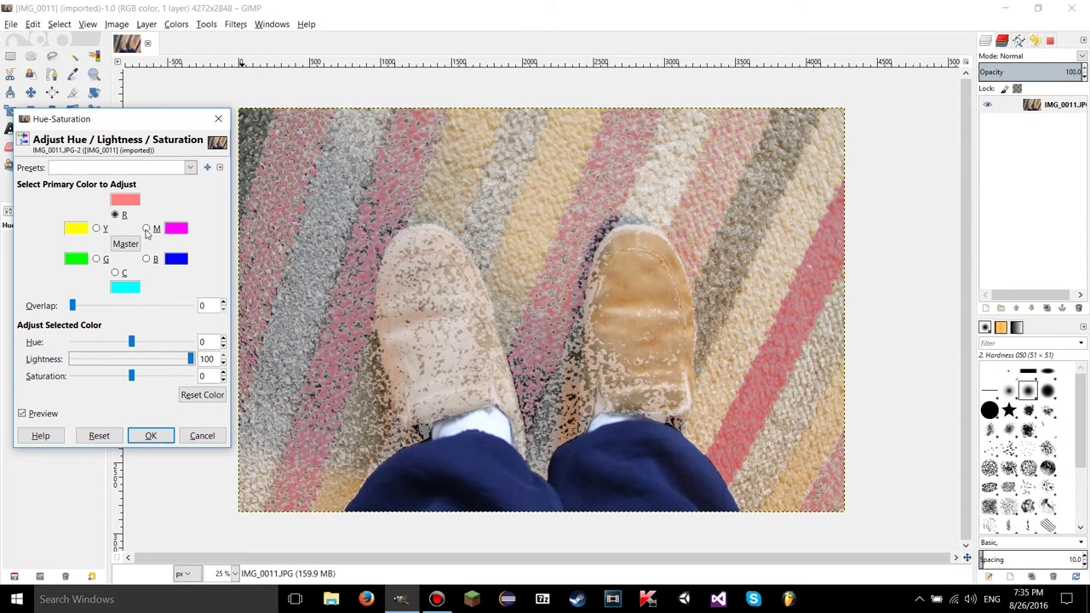
left_click_drag(131, 375, 72, 375)
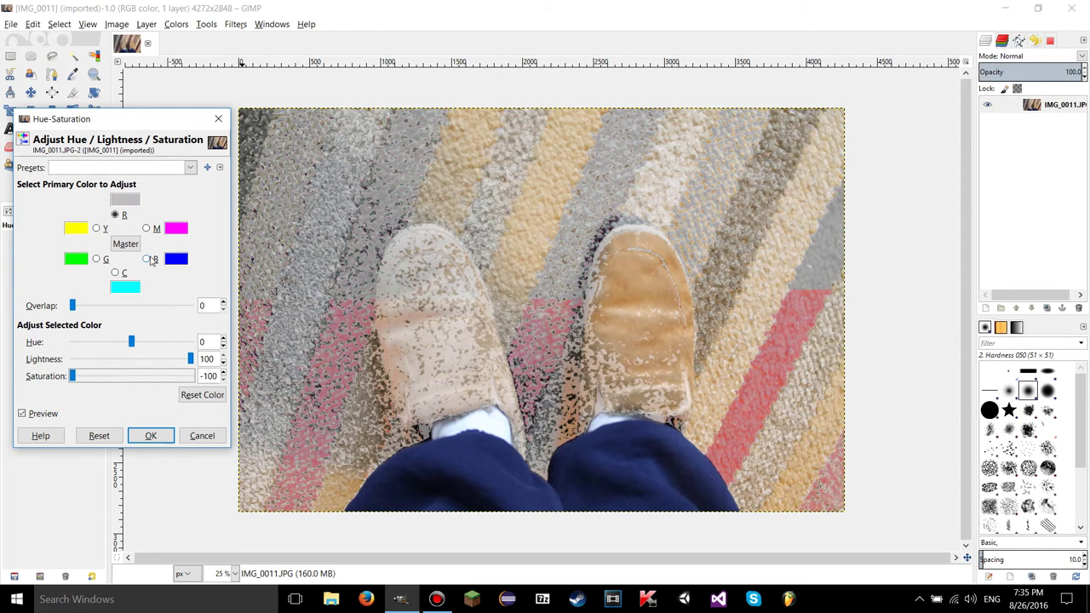
left_click(147, 259)
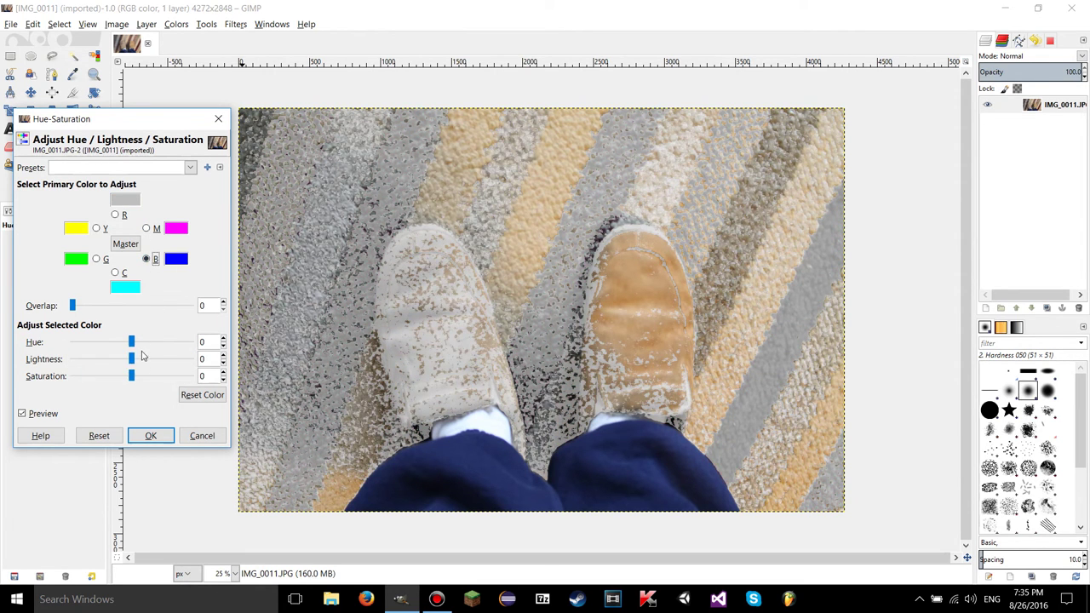
left_click_drag(131, 359, 192, 360)
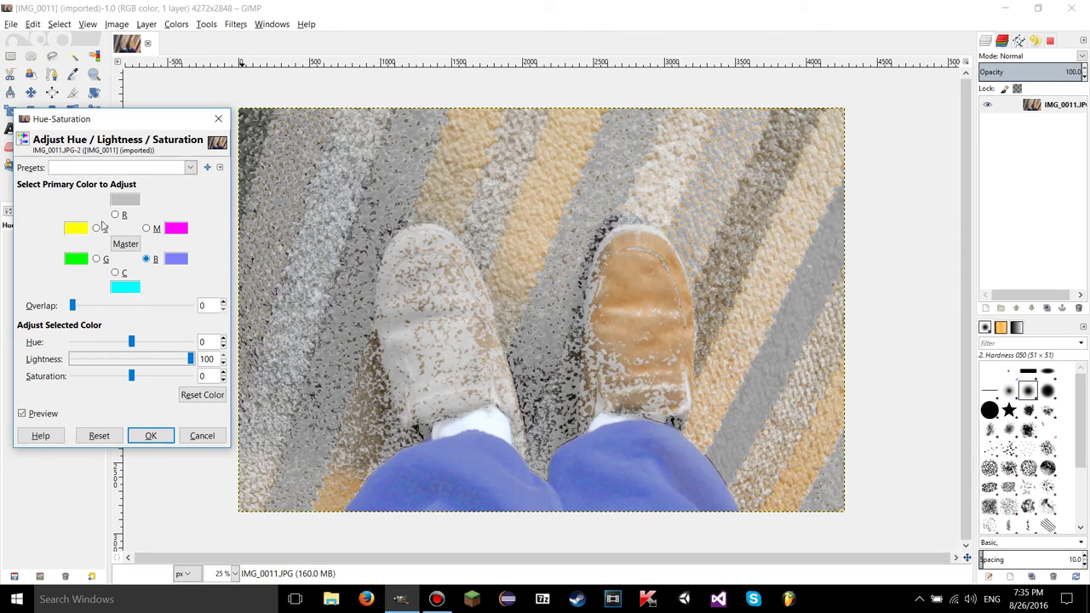
left_click(203, 395)
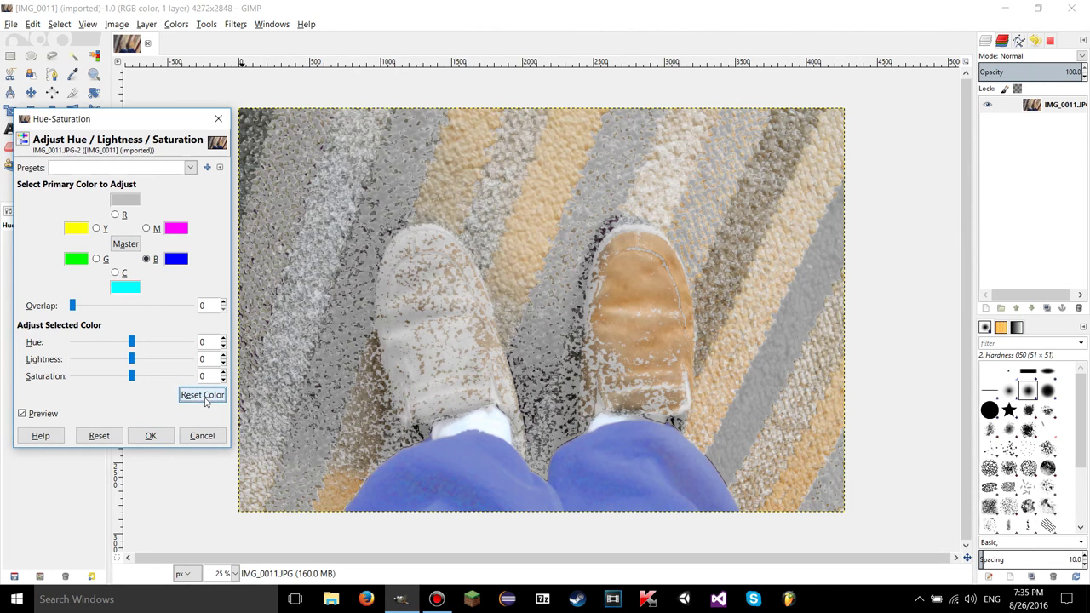
Reset all colours, try a blue hue shift turning the pants red, clear it, and select Yellow
left_click(115, 436)
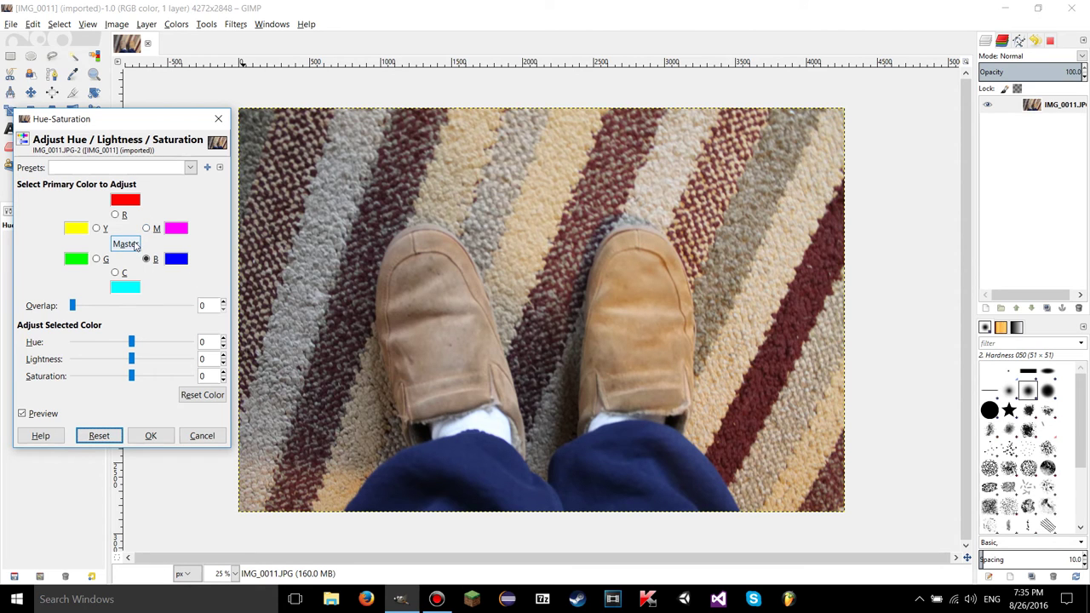
left_click(155, 229)
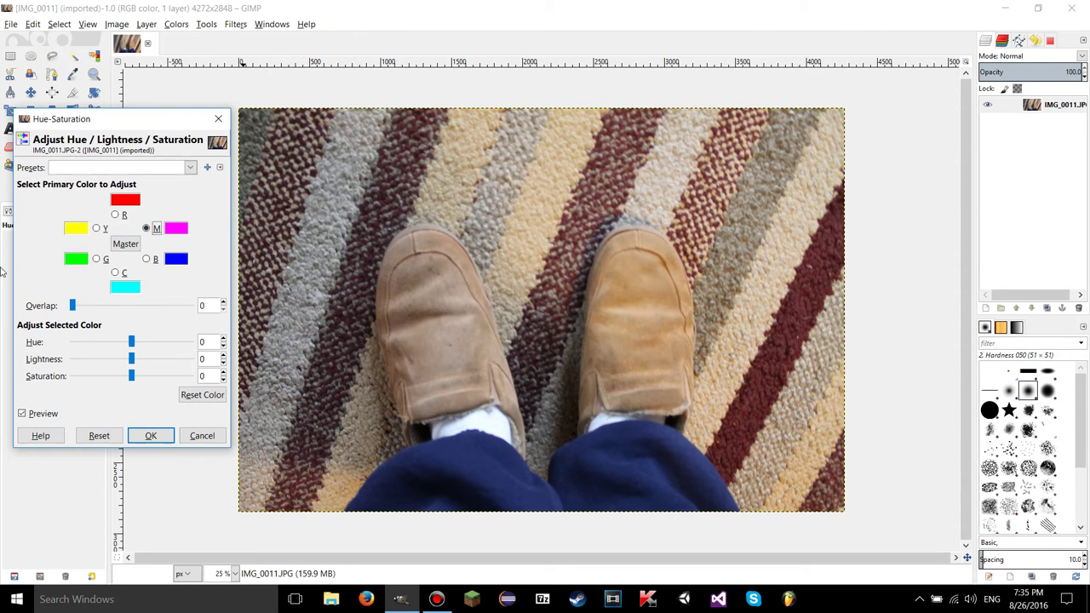
left_click(98, 436)
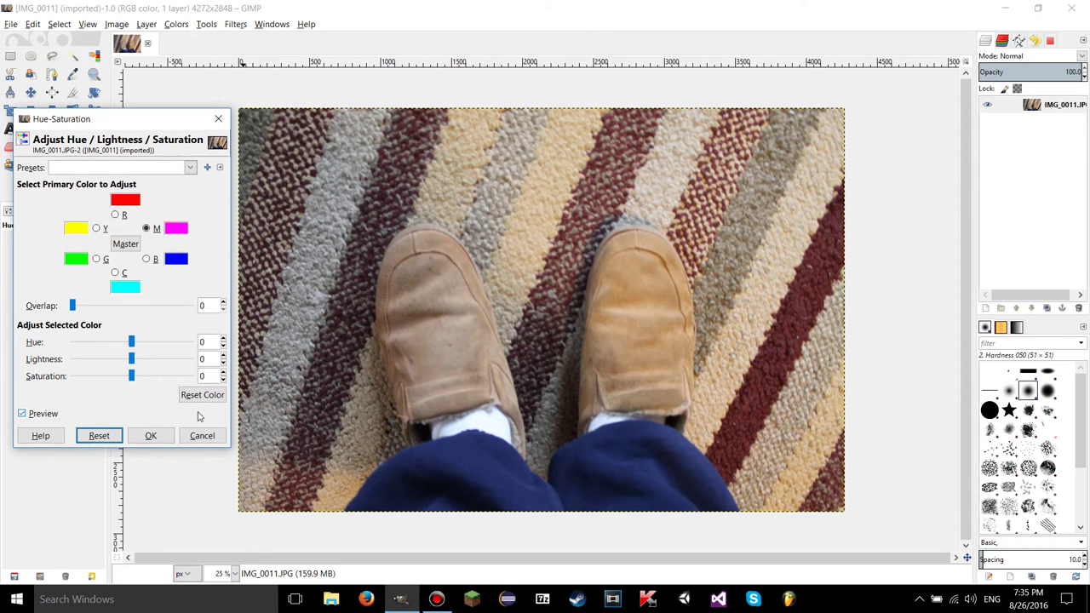
left_click(108, 439)
left_click(116, 216)
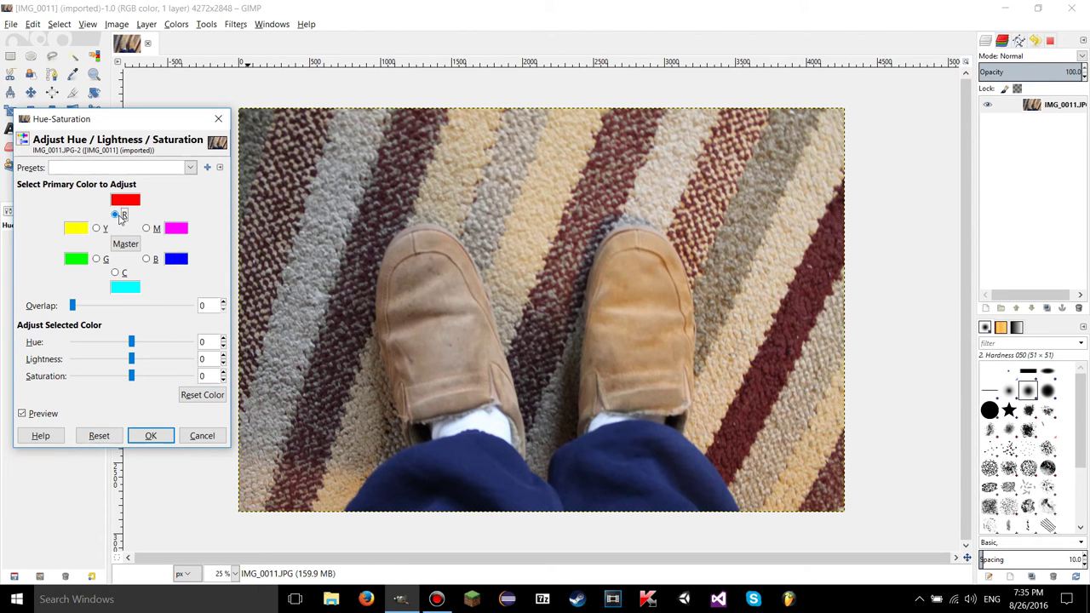
left_click(146, 259)
left_click_drag(131, 342, 174, 348)
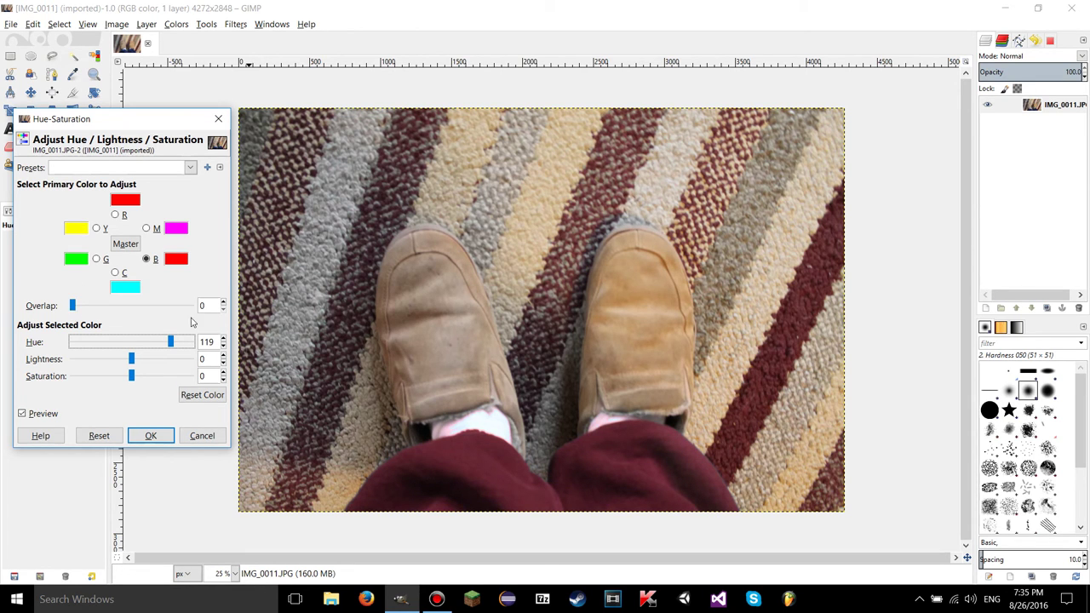
left_click(99, 436)
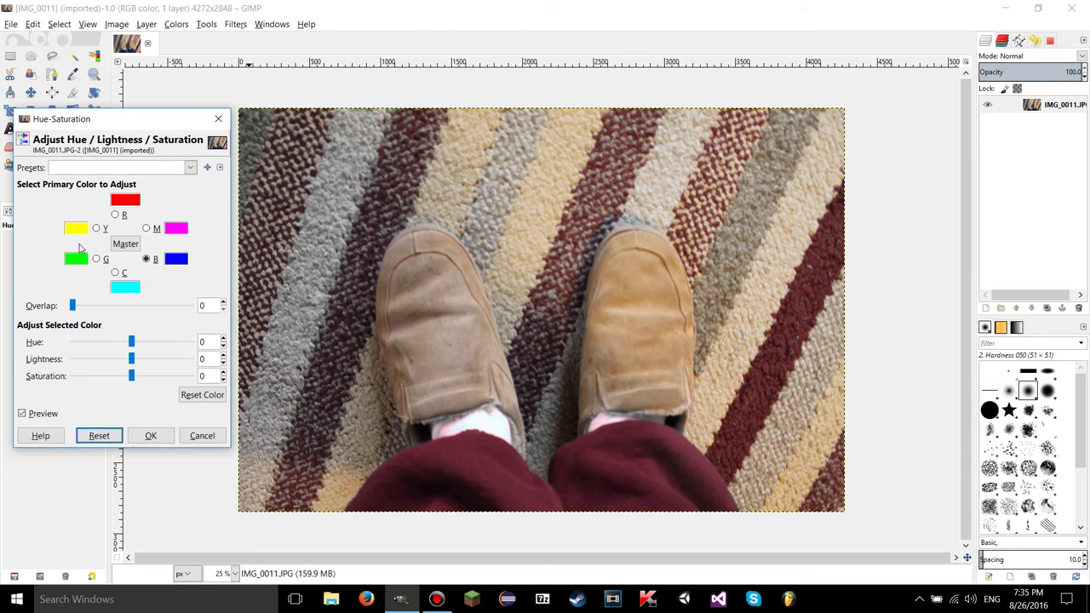
left_click(96, 228)
Shift the Yellow hue to 71 so the carpet stripes and right shoe turn green
left_click_drag(133, 344, 155, 345)
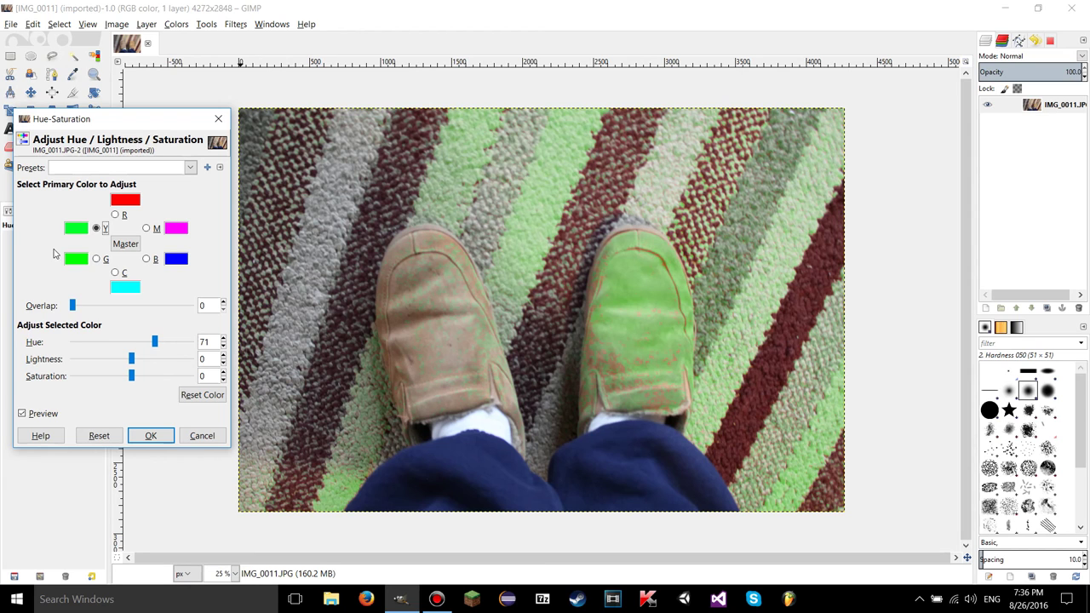
left_click_drag(73, 305, 72, 307)
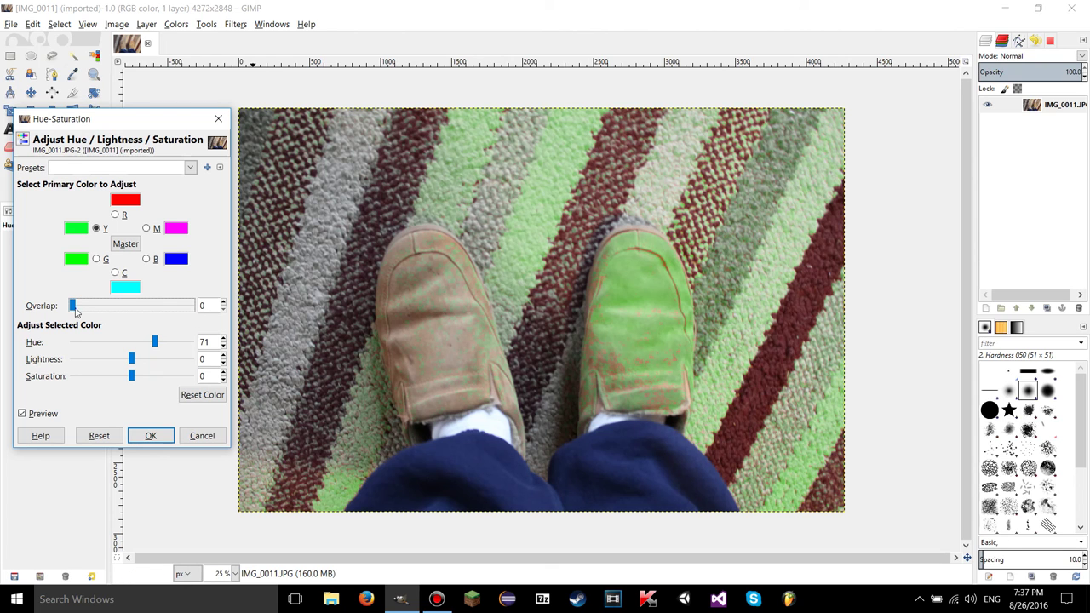
Drag the yellow Overlap to 100, spreading the lime-green tint across both shoes and stripes
left_click_drag(73, 307, 261, 317)
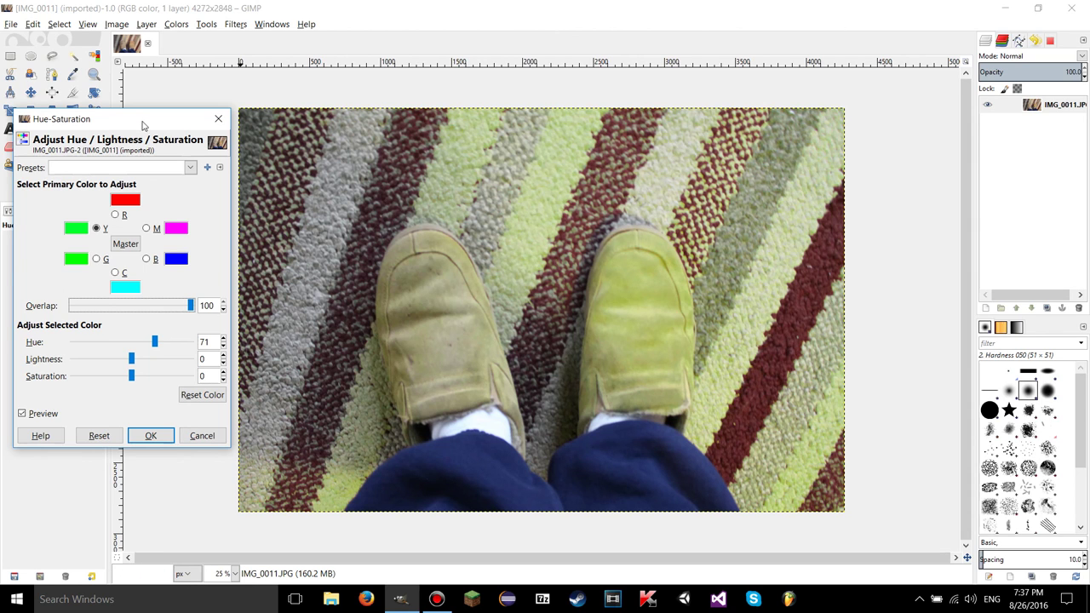
left_click_drag(142, 125, 147, 126)
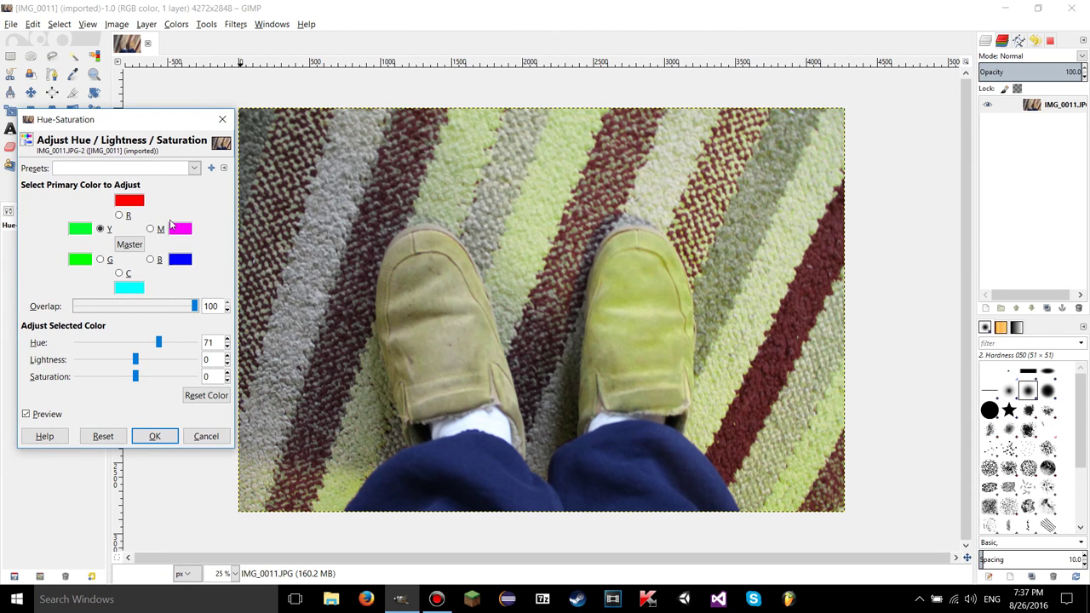